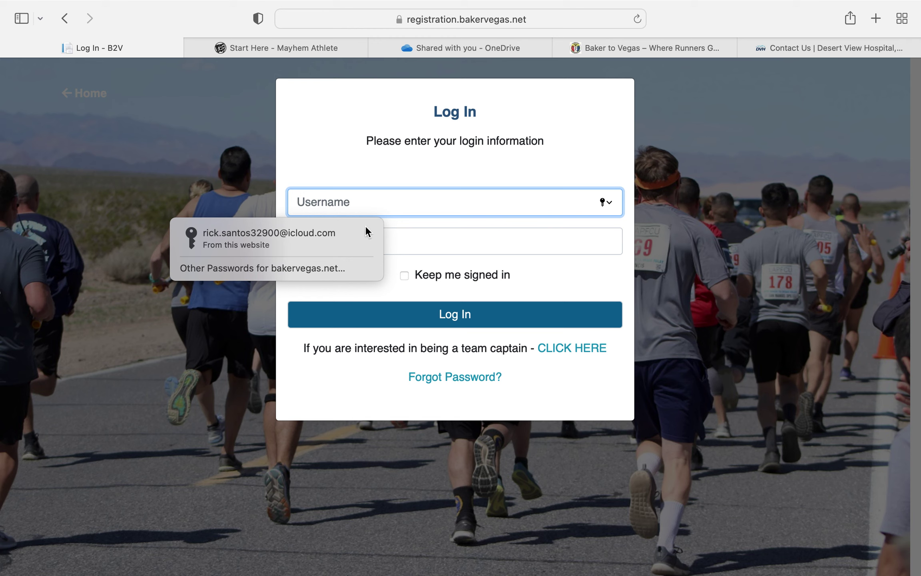
# - Sign in with the saved captain credentials and start a new communication for team Old Guys
pyautogui.click(358, 238)
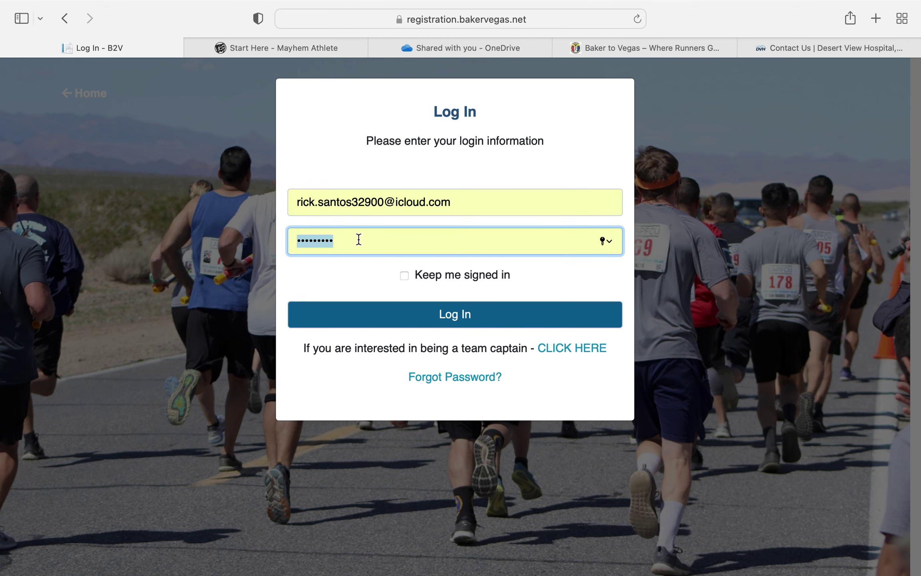
pyautogui.click(398, 315)
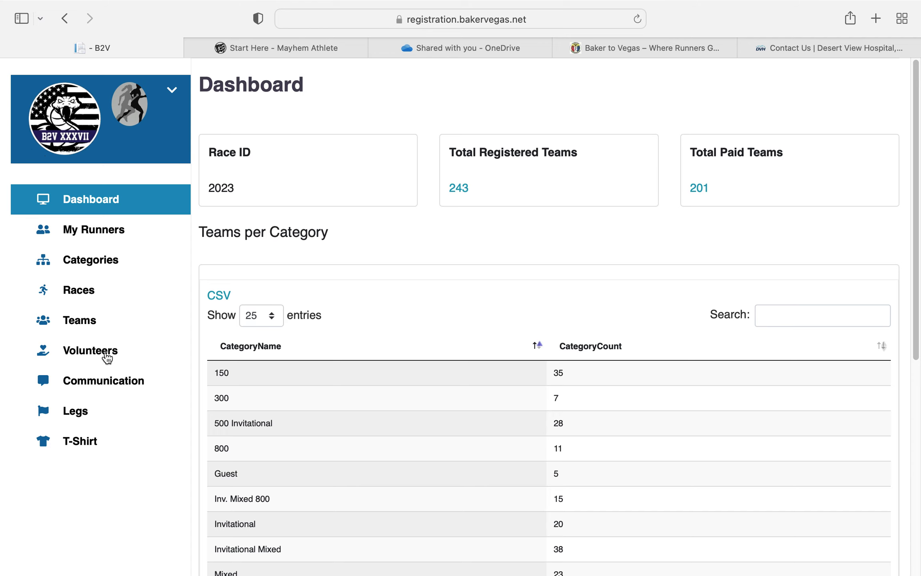
pyautogui.click(108, 386)
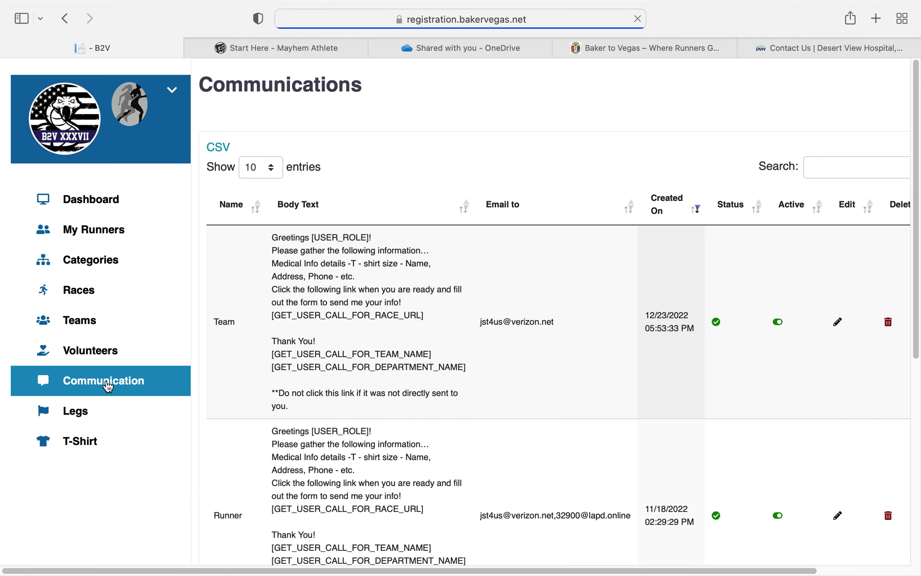
pyautogui.hscroll(2, 493, 110)
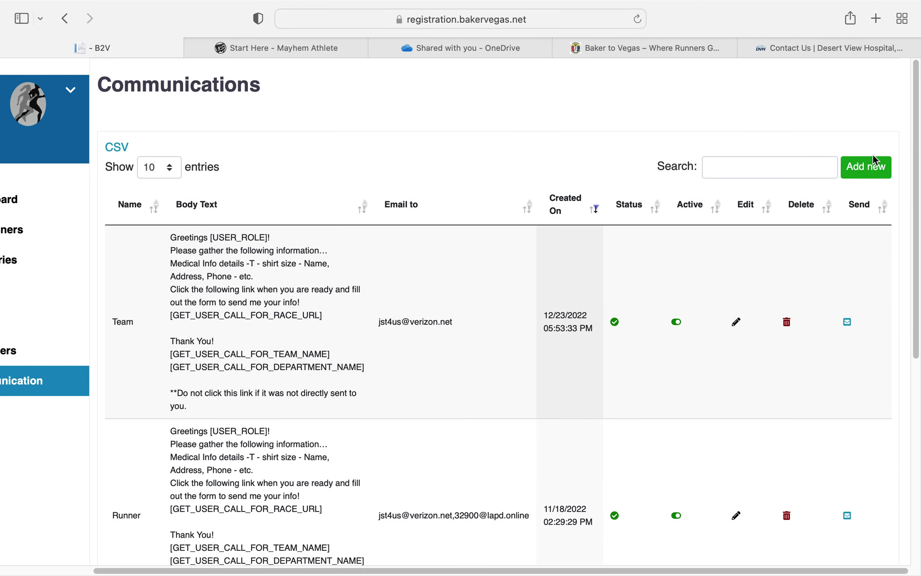
pyautogui.click(868, 173)
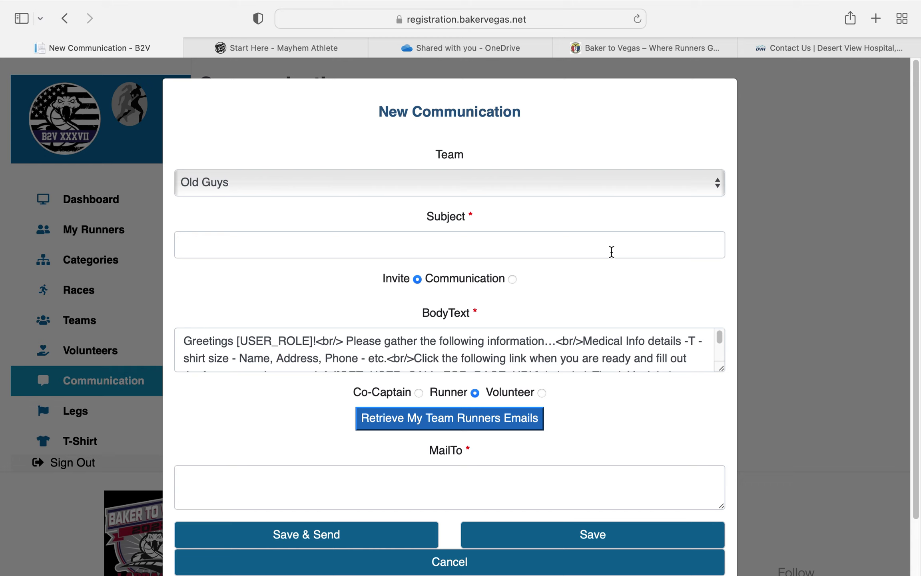
# - Enter the subject 'Runner's Invite' and review the message body before adding recipients
pyautogui.click(611, 251)
pyautogui.write('Runner')
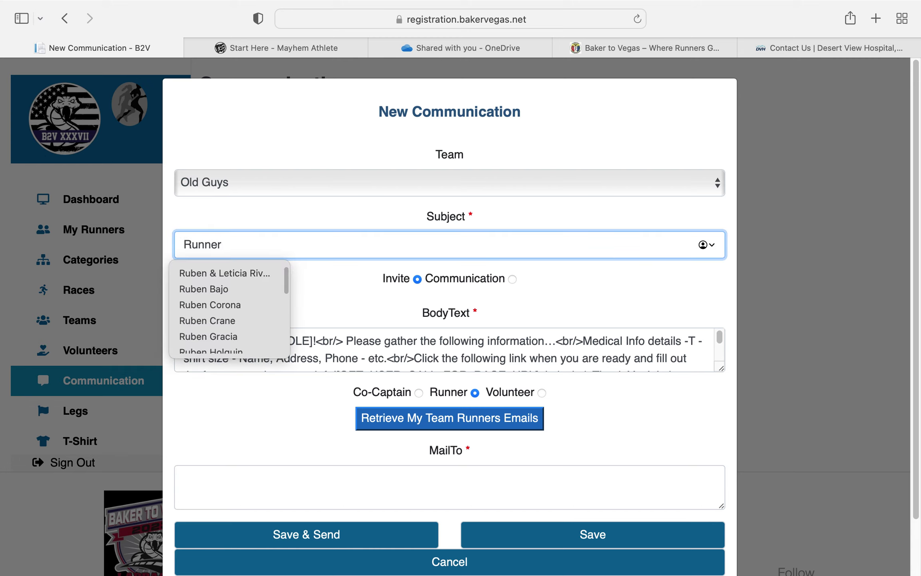
pyautogui.write("'s Invit")
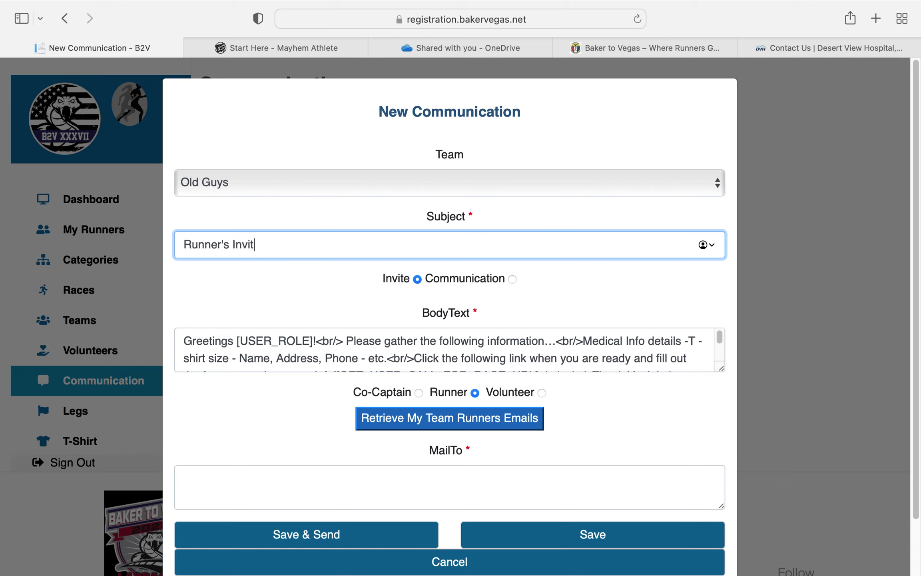
pyautogui.write('e')
pyautogui.scroll(-3, 616, 342)
pyautogui.scroll(-3, 615, 343)
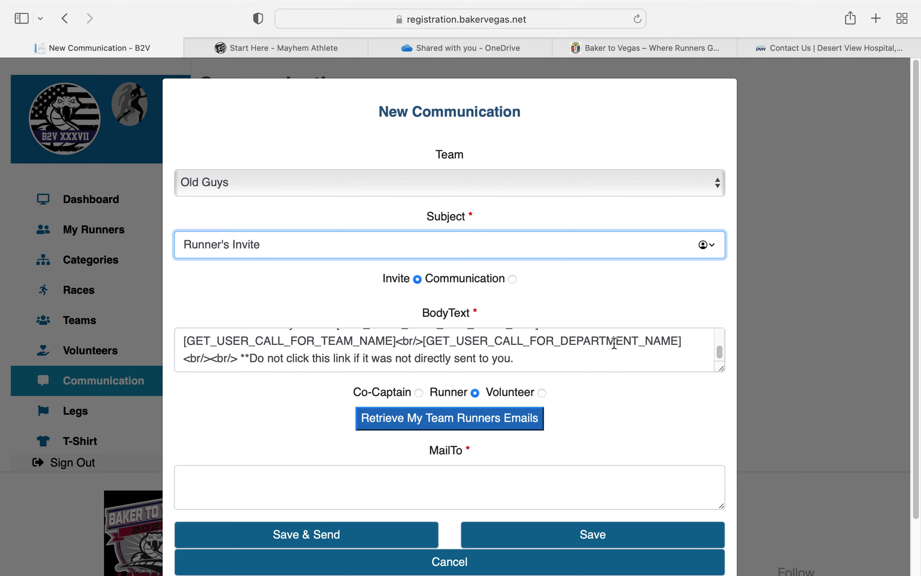
pyautogui.scroll(-2, 636, 417)
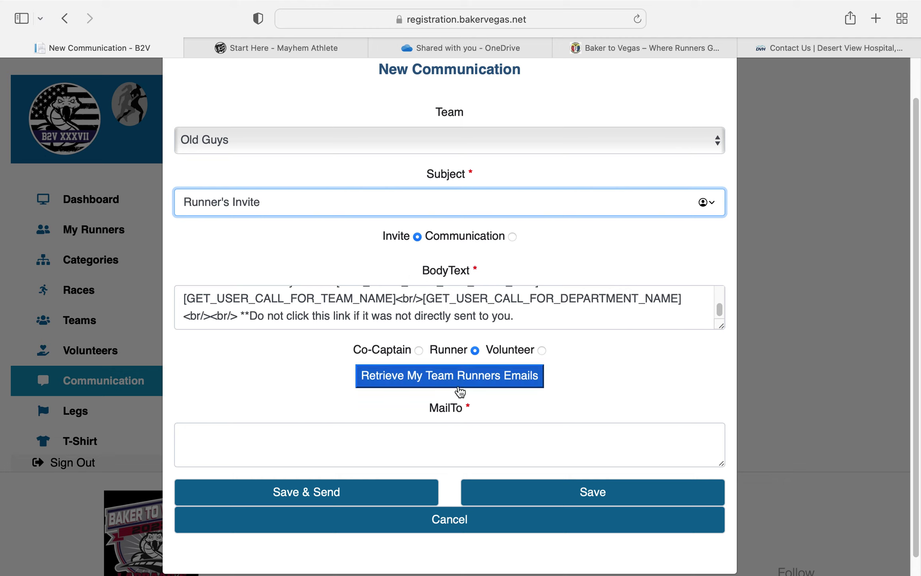
pyautogui.click(405, 439)
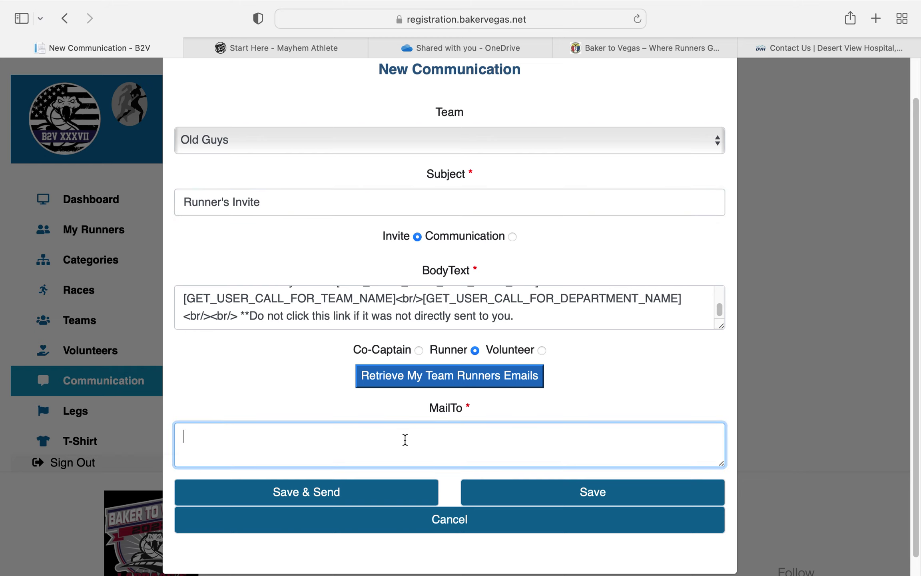
pyautogui.write('joe')
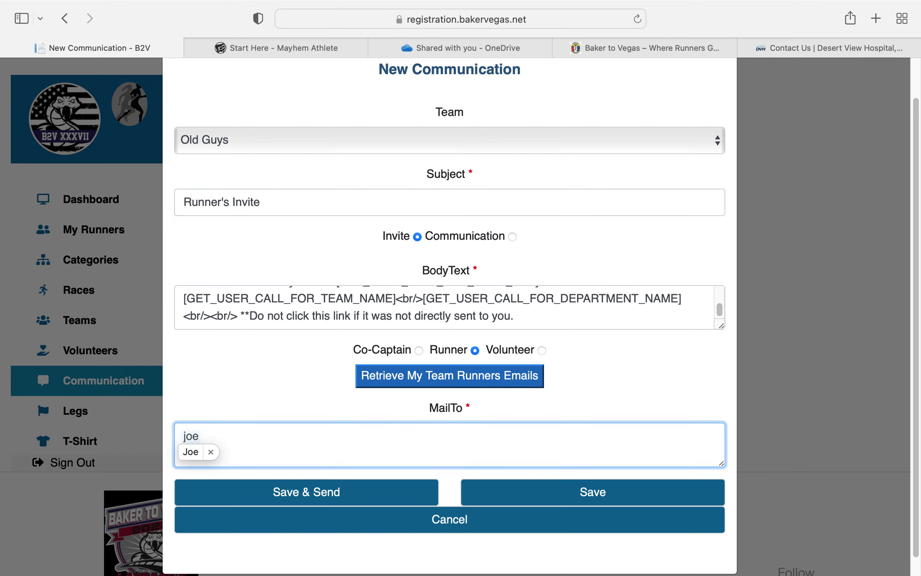
# - Remove the suggested Joe recipient, enter both recipient addresses, and close the form
pyautogui.press('BackSpace')
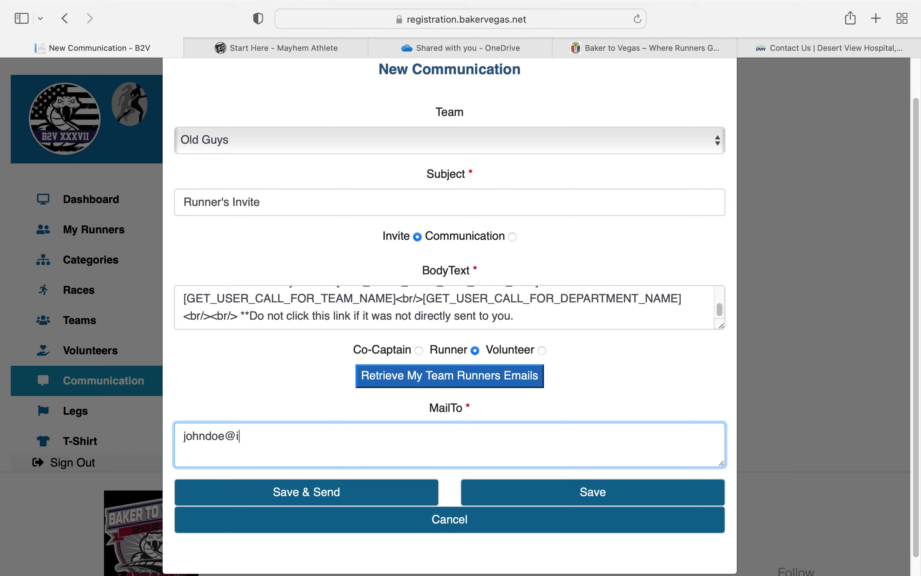
pyautogui.write(',')
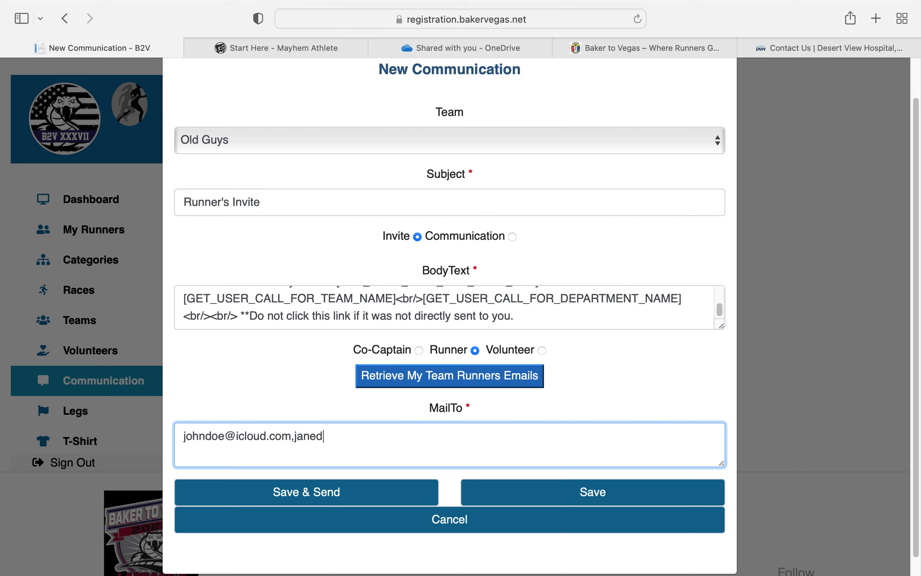
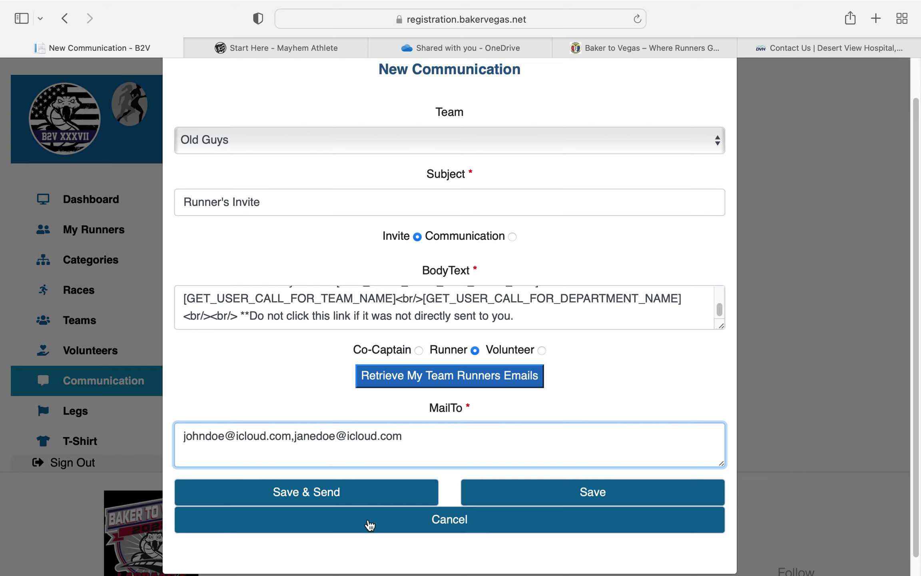
pyautogui.click(367, 523)
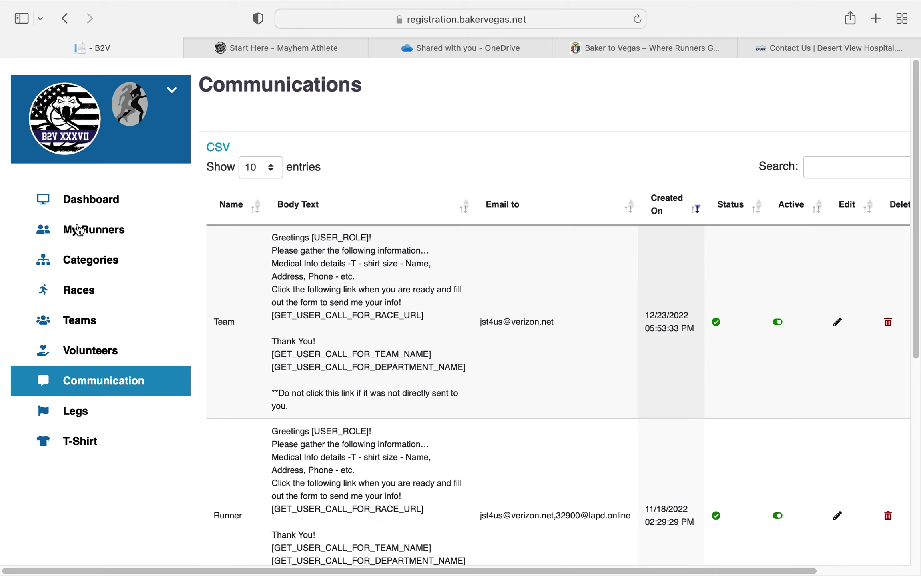
pyautogui.click(78, 229)
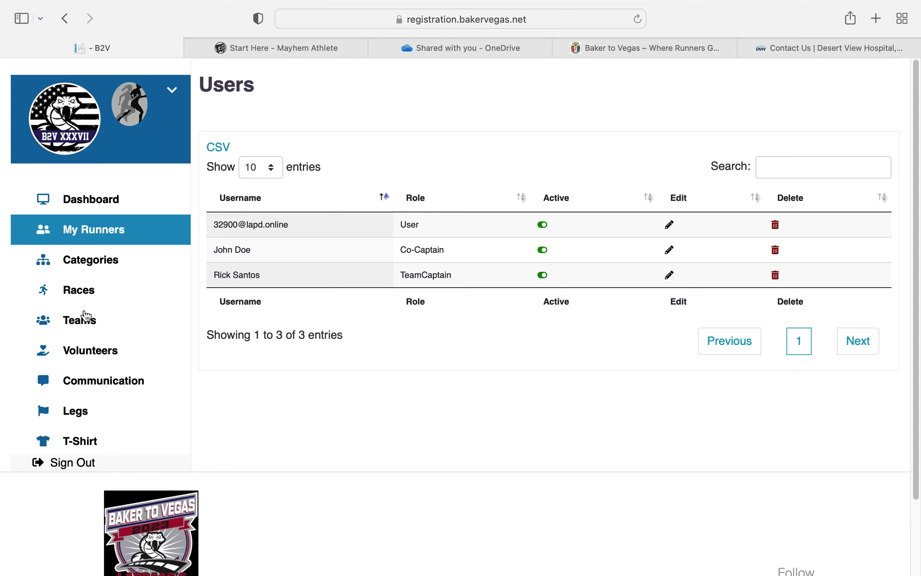
pyautogui.click(79, 320)
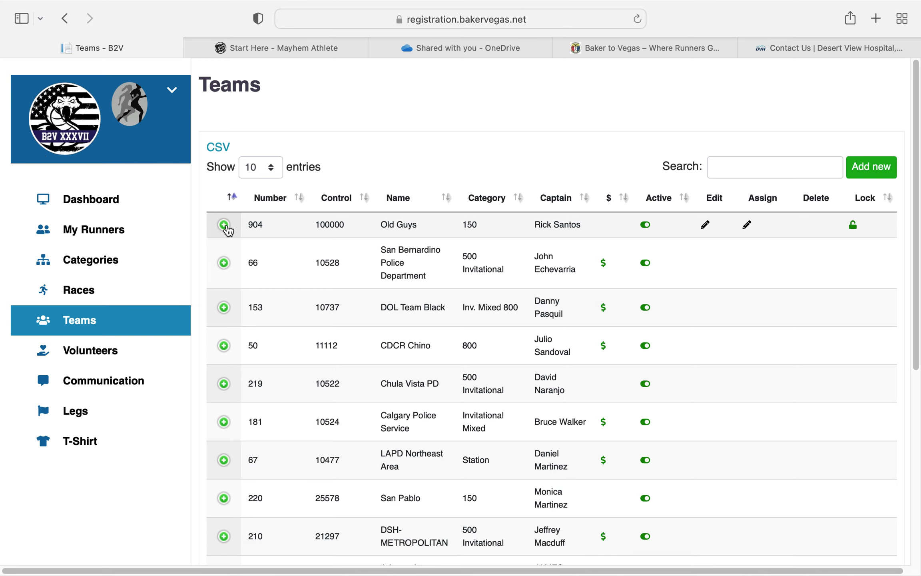
pyautogui.click(225, 225)
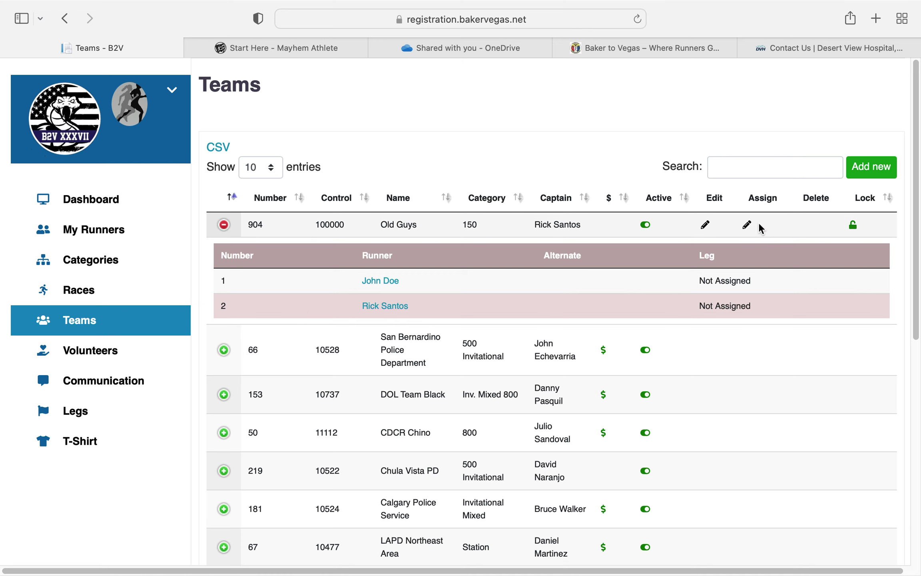
# - Open the leg assignment page for Old Guys team 904
pyautogui.click(749, 226)
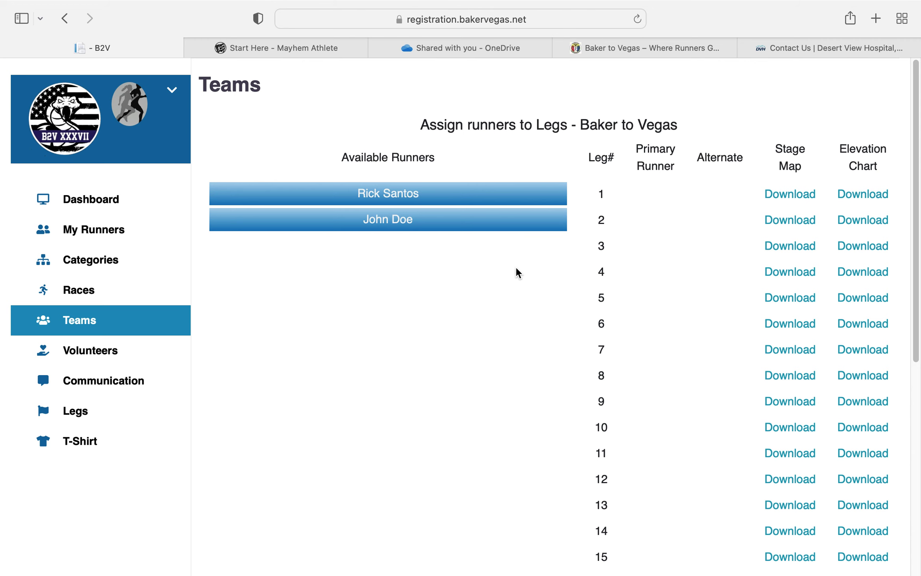
pyautogui.scroll(-3, 517, 272)
pyautogui.scroll(-2, 516, 273)
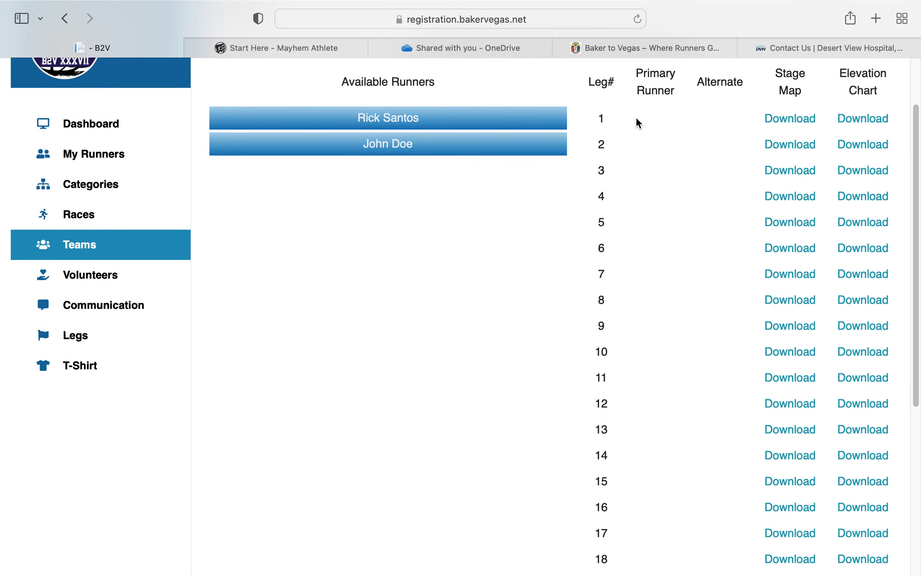
pyautogui.scroll(-2, 626, 352)
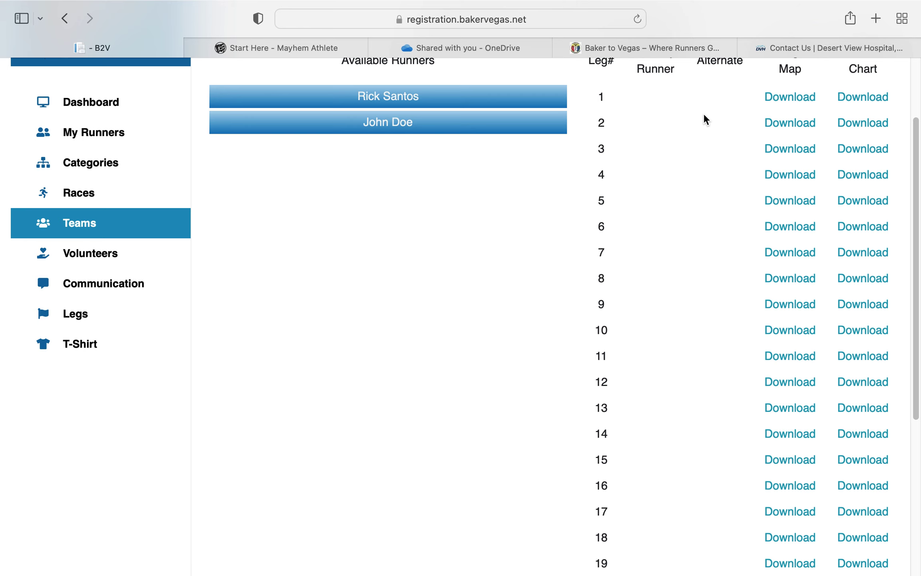
pyautogui.scroll(2, 706, 120)
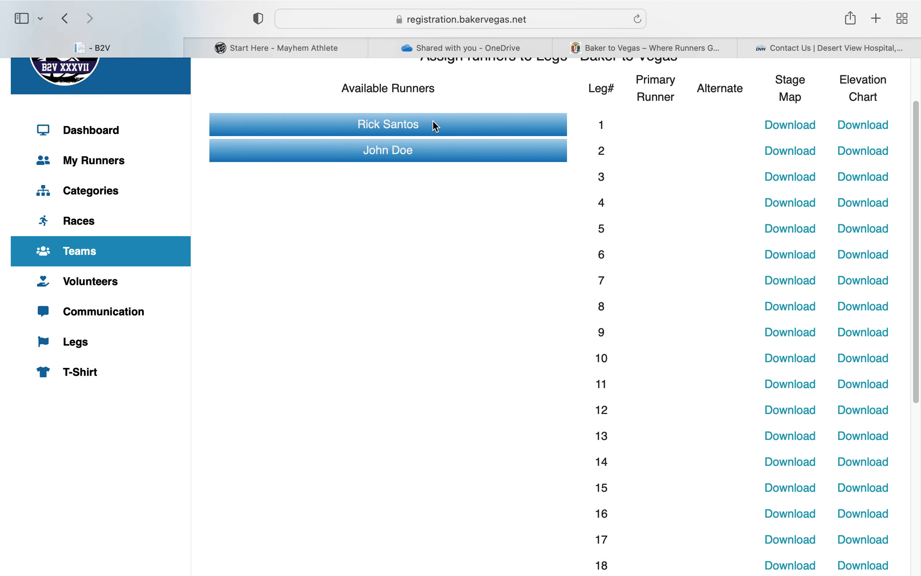
pyautogui.moveTo(434, 126); pyautogui.dragTo(688, 330)
pyautogui.moveTo(424, 166); pyautogui.dragTo(645, 177)
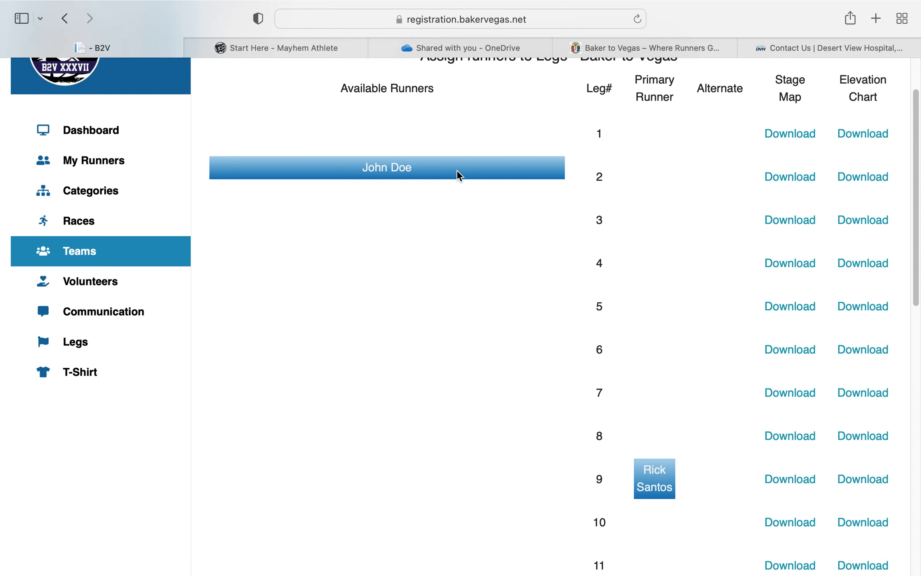
pyautogui.moveTo(461, 170); pyautogui.dragTo(655, 177)
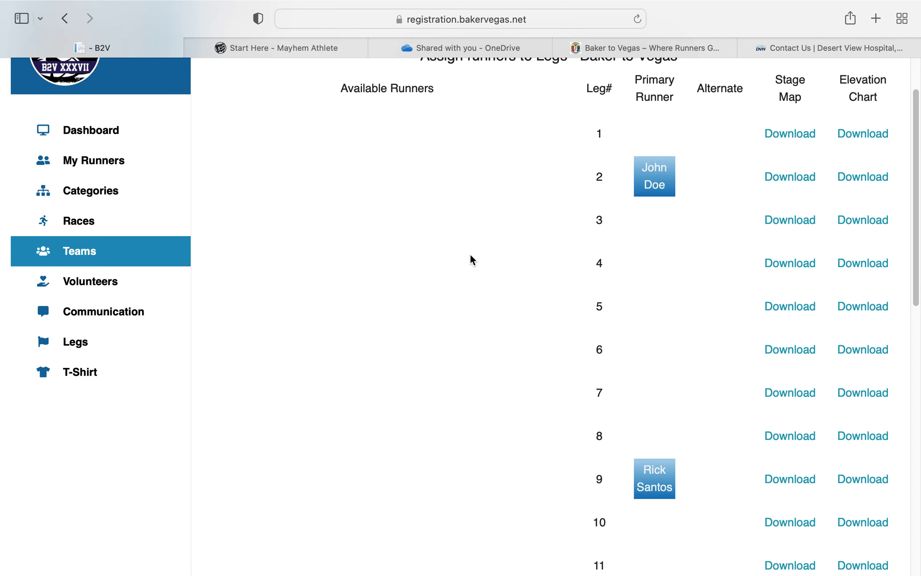
pyautogui.scroll(-5, 471, 255)
pyautogui.scroll(-5, 471, 255)
pyautogui.scroll(-5, 481, 242)
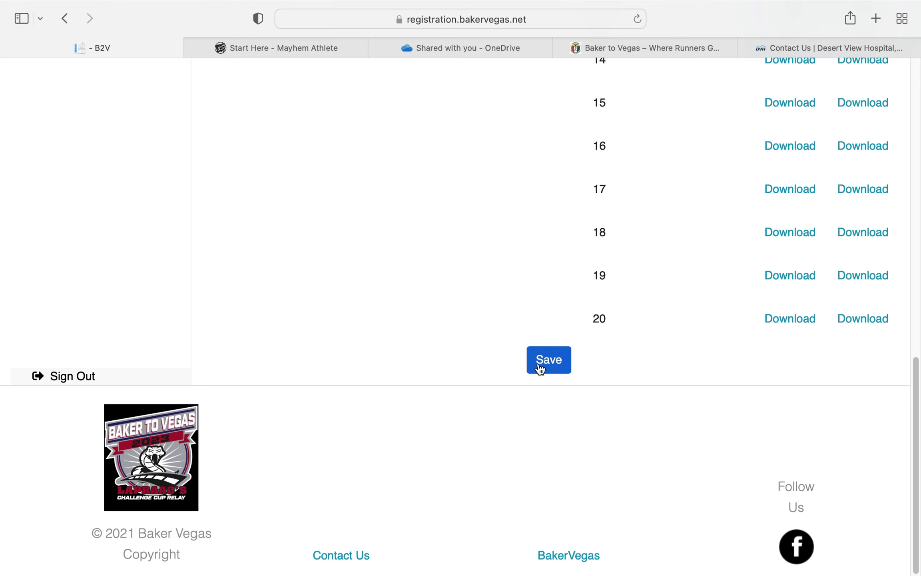
pyautogui.click(548, 357)
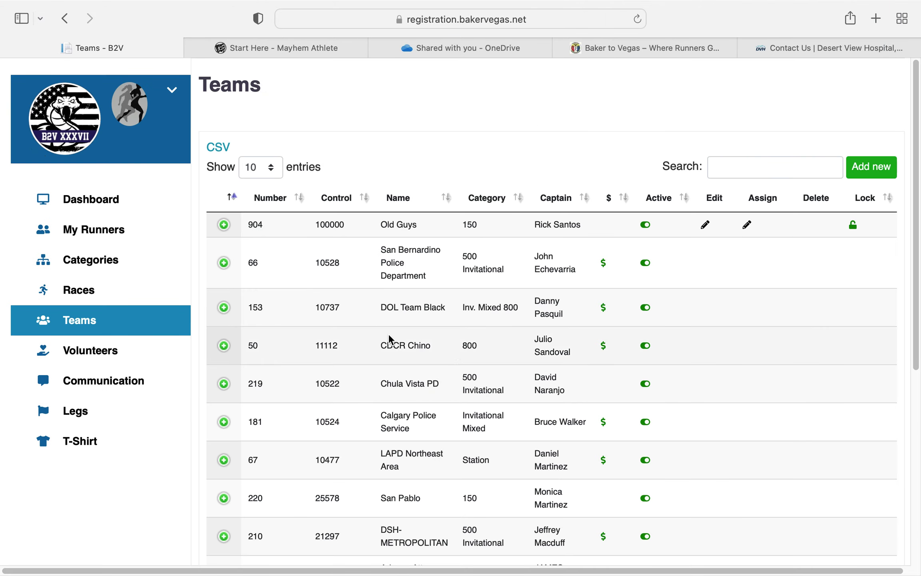
pyautogui.click(224, 225)
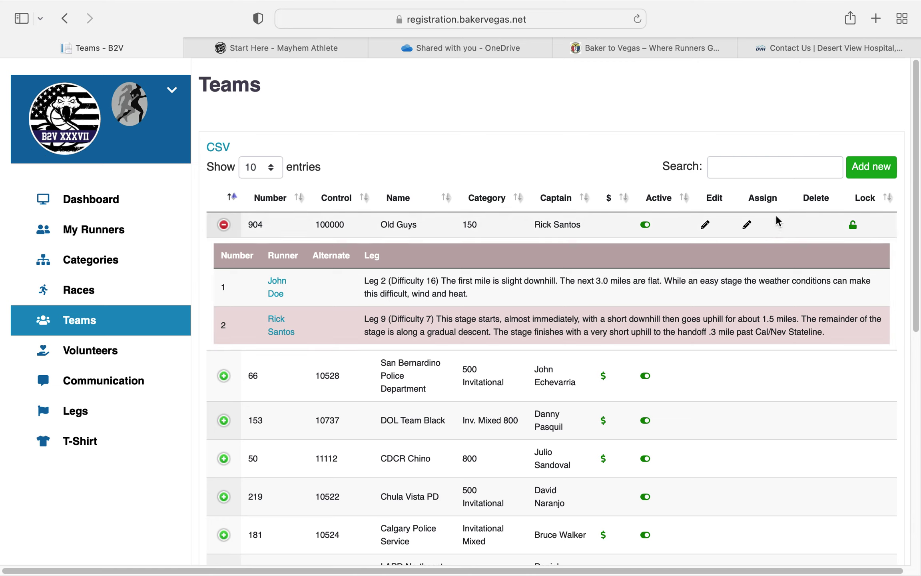
pyautogui.click(747, 225)
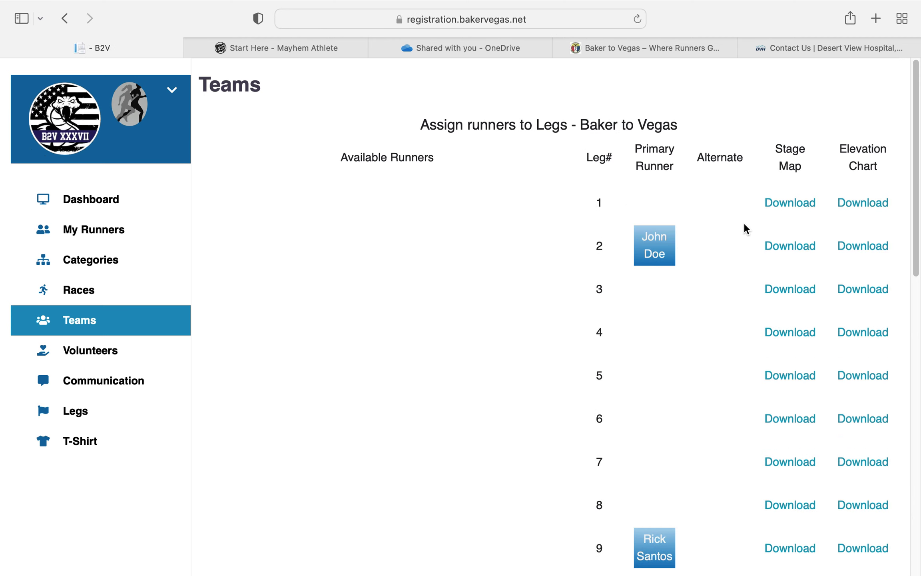
pyautogui.scroll(-8, 454, 371)
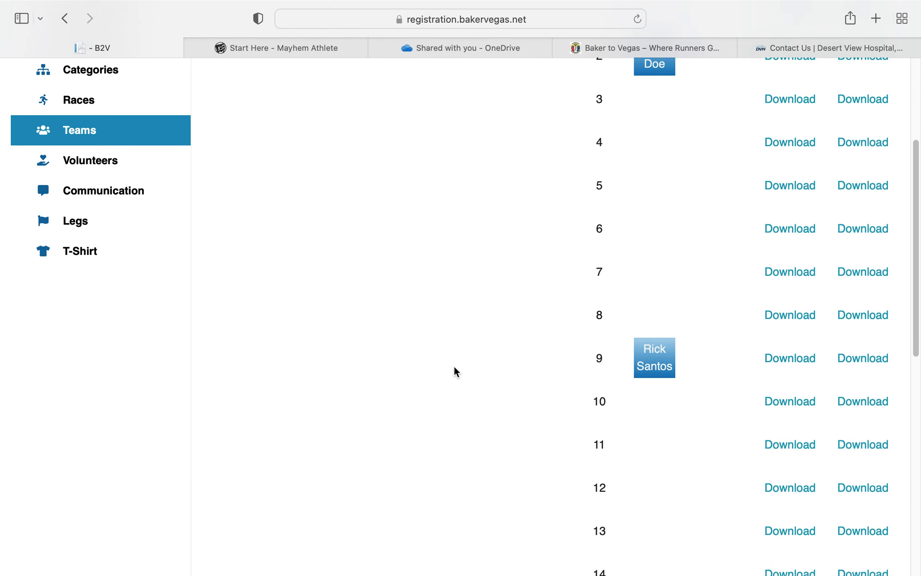
pyautogui.scroll(-8, 454, 371)
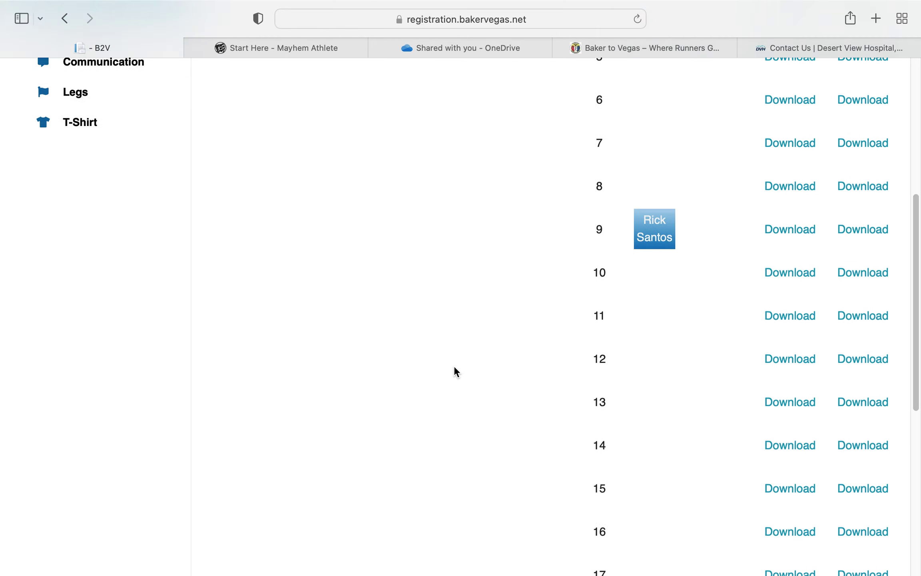